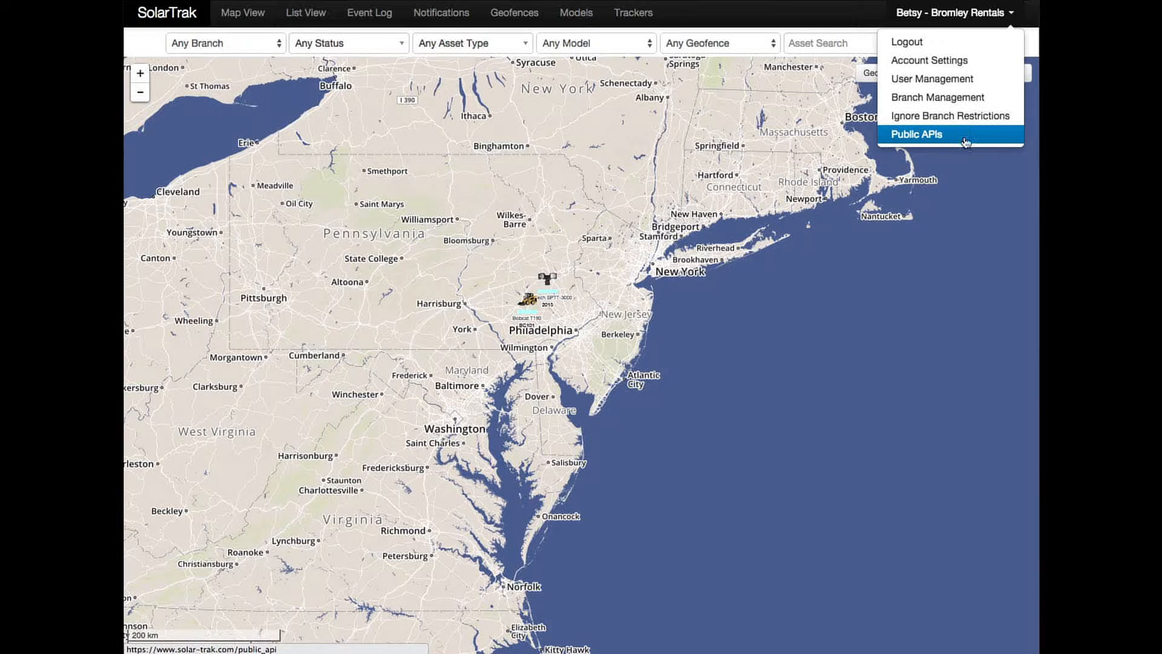
Open the admin's own Account Settings page from the user menu
click(962, 62)
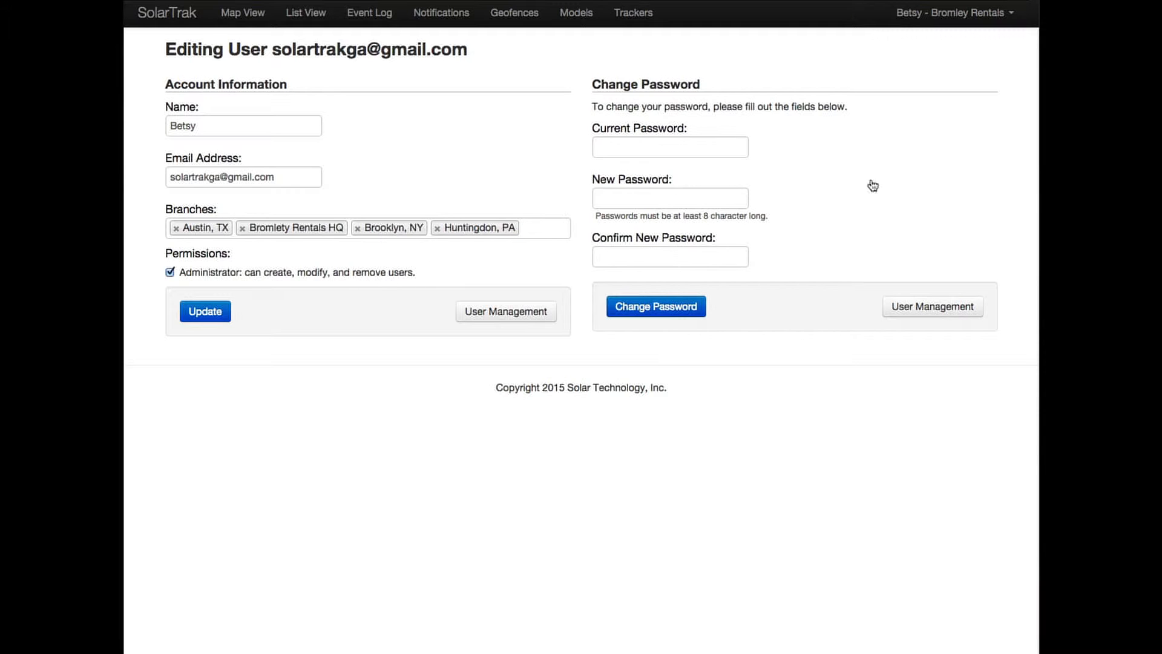
Switch to User Management to view all five users
click(988, 16)
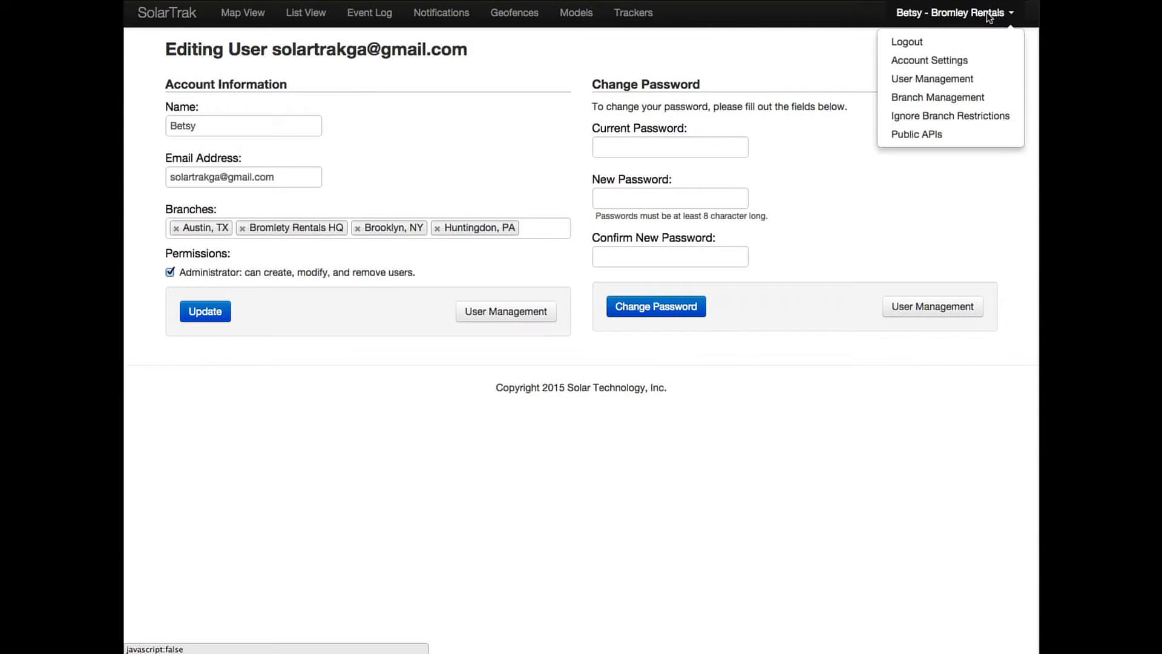
click(957, 78)
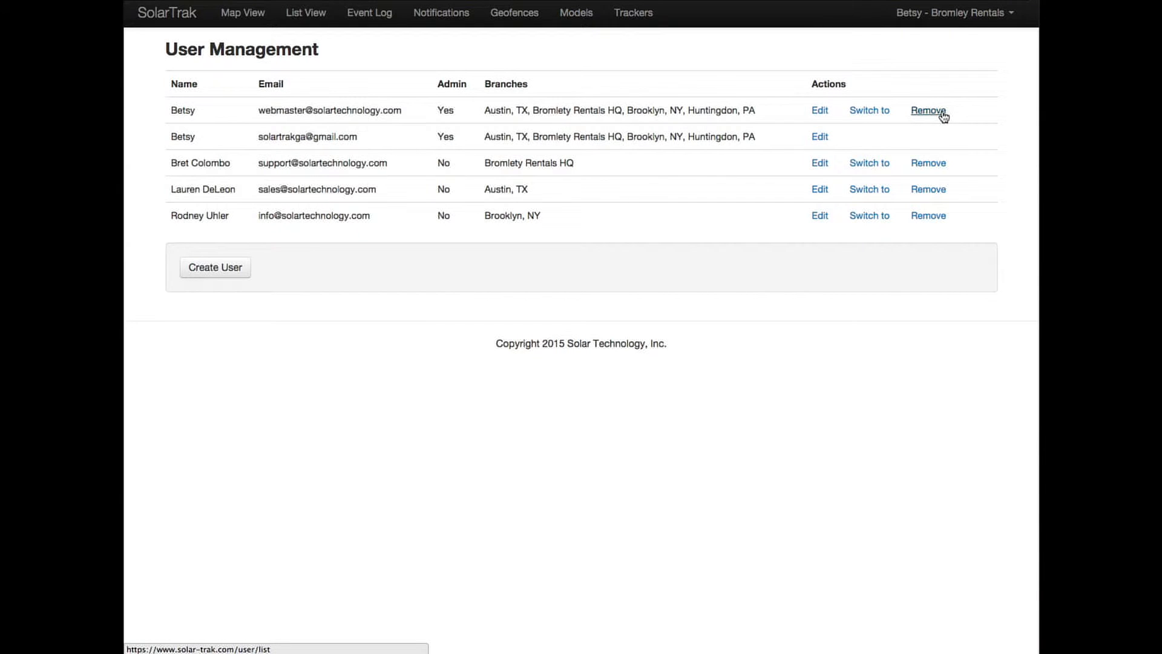
Start a new user from the button below the users table
click(231, 267)
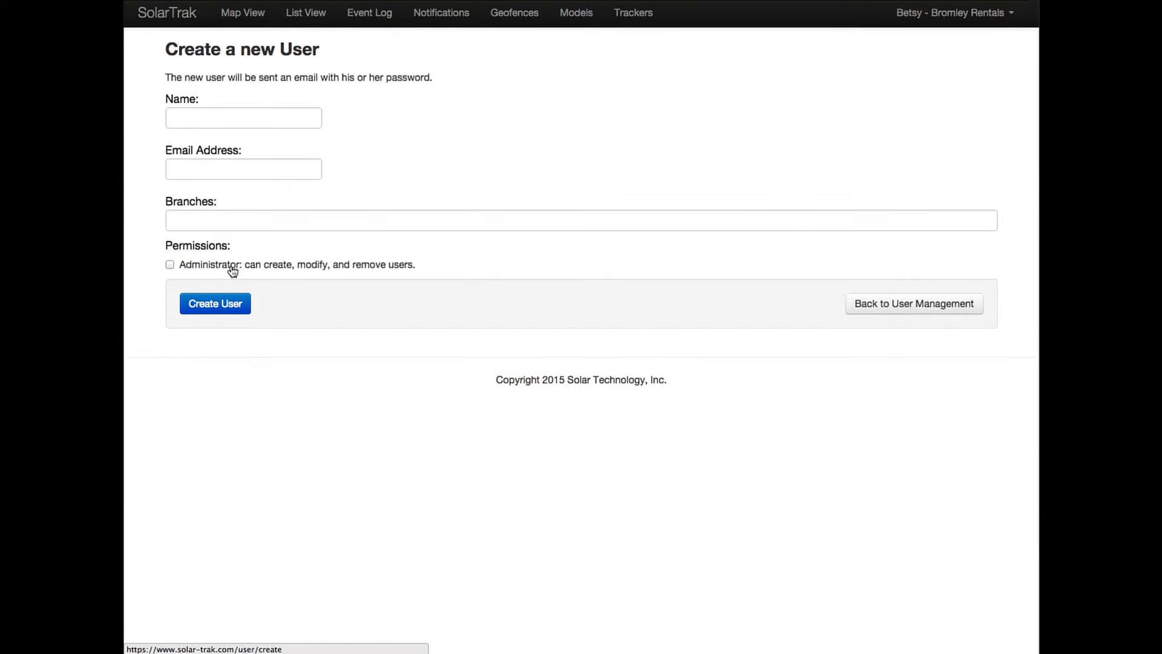
Add a non-admin user with name and e-mail, in Brooklyn, NY and Huntingdon, PA branches
click(218, 117)
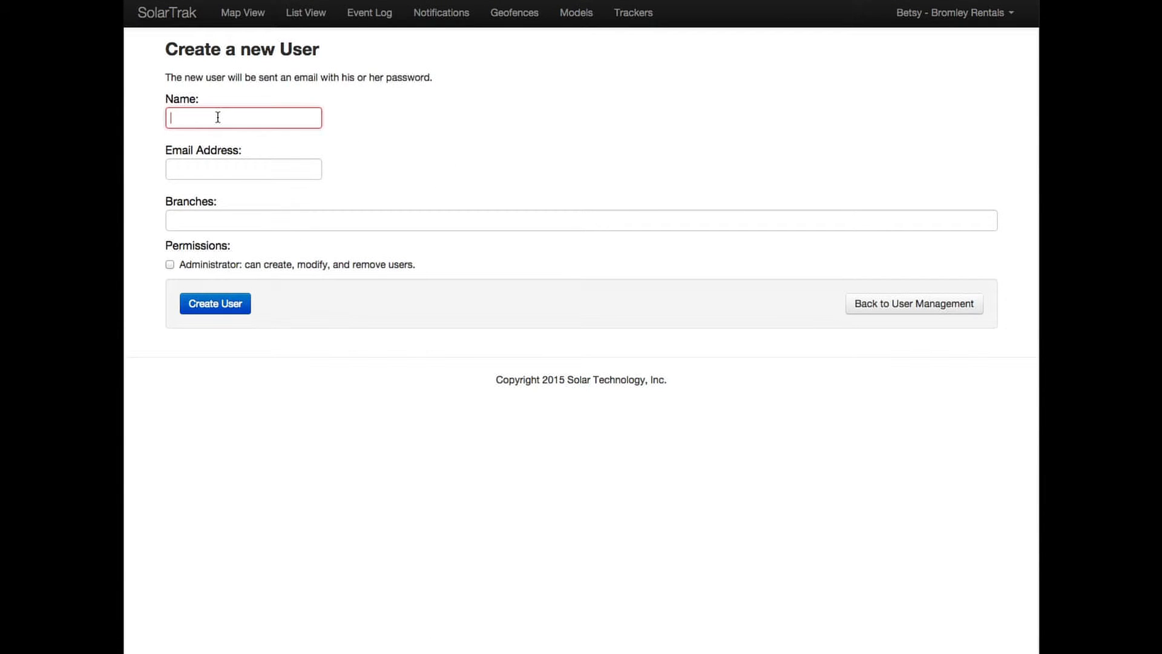
text(John )
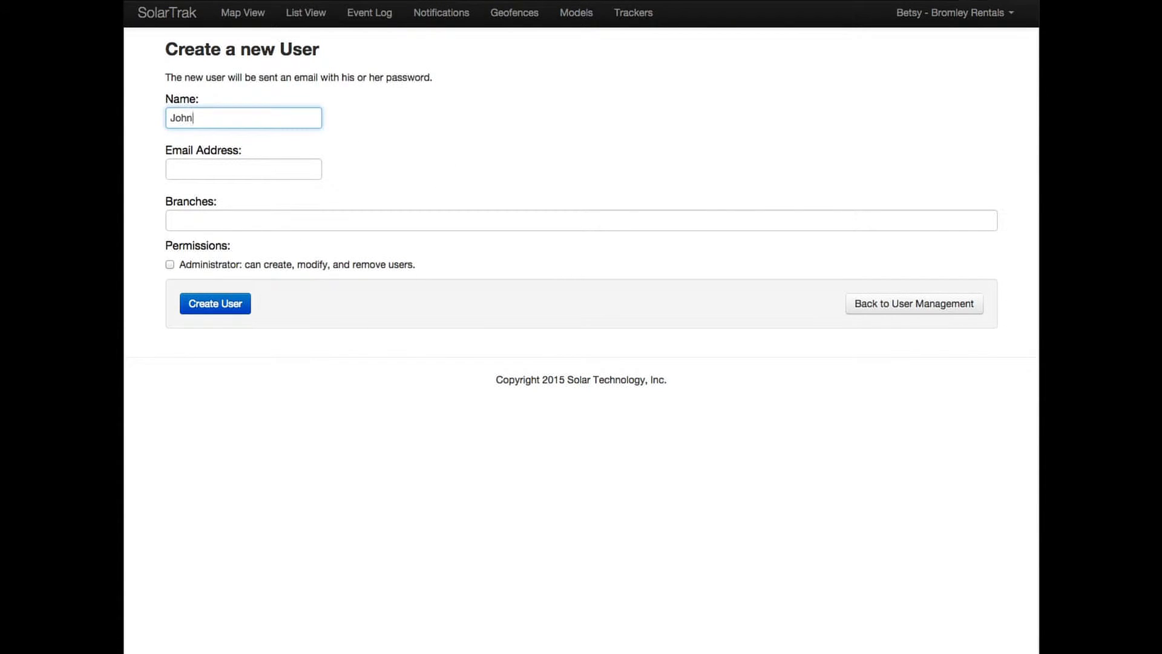
text(Q Public)
click(206, 167)
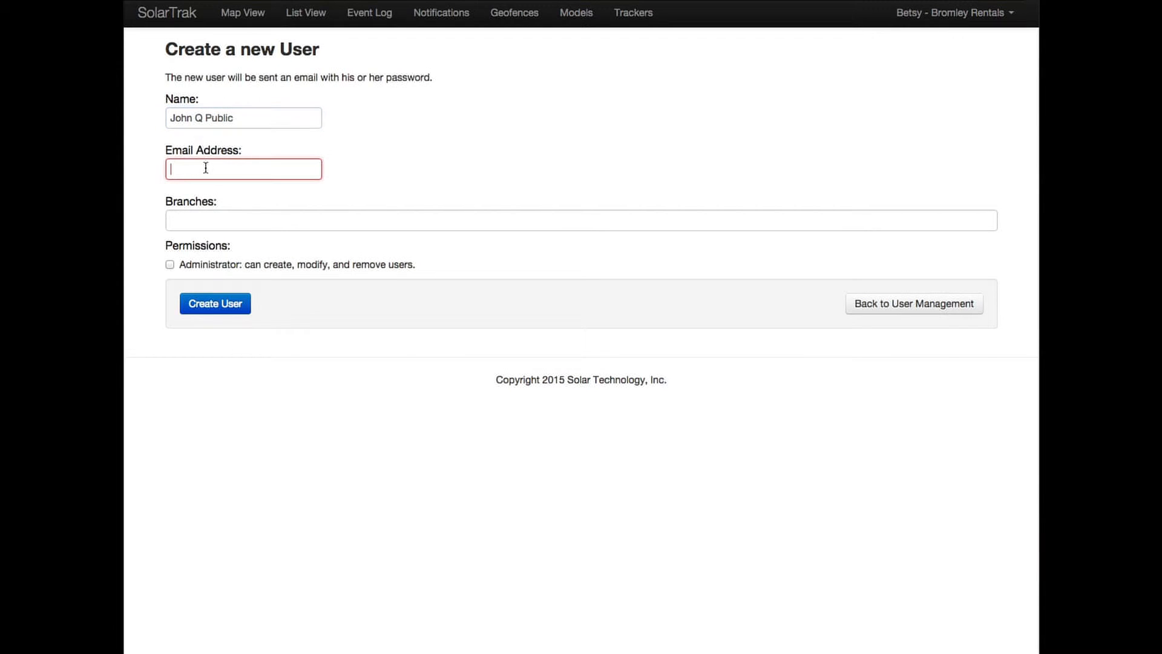
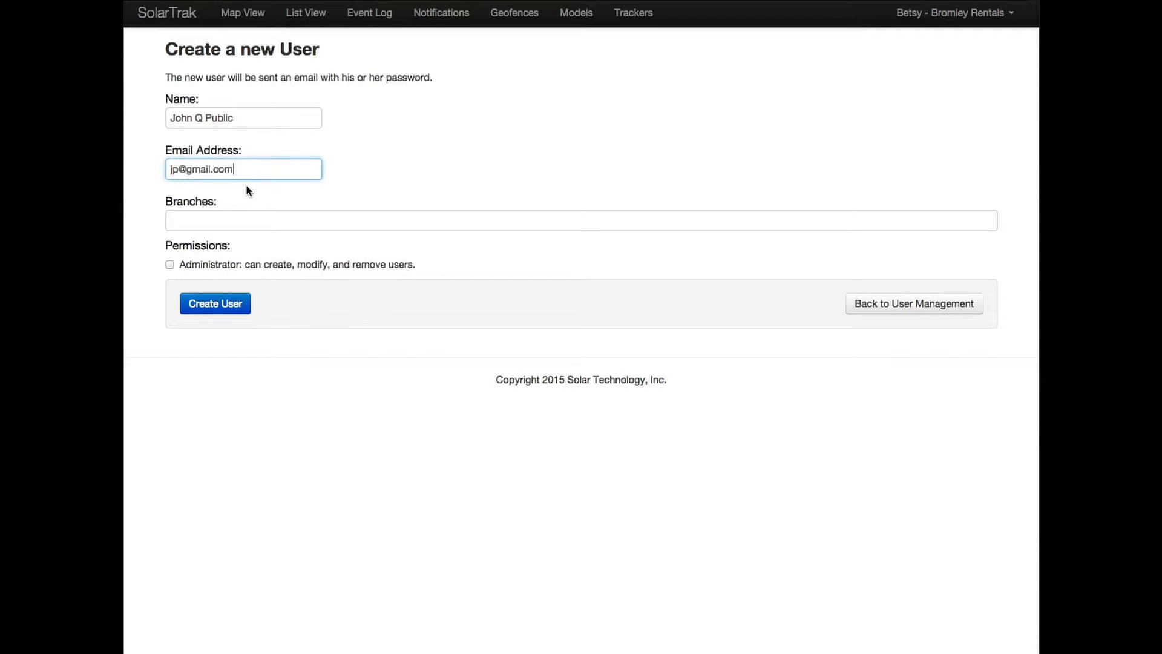
click(254, 216)
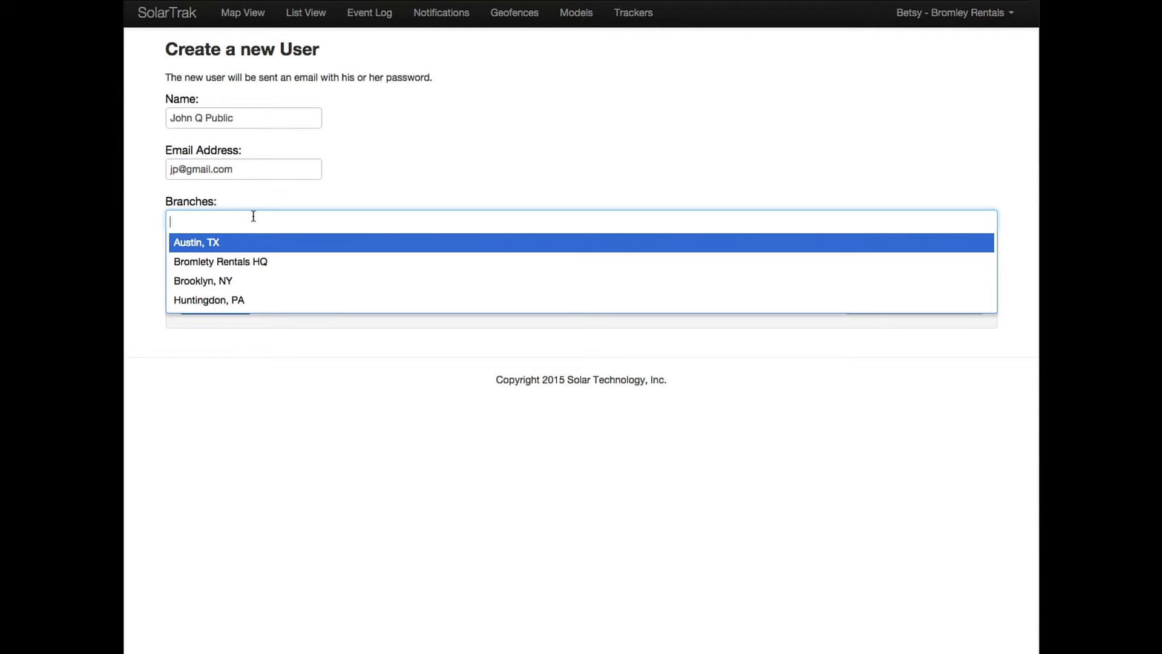
click(239, 280)
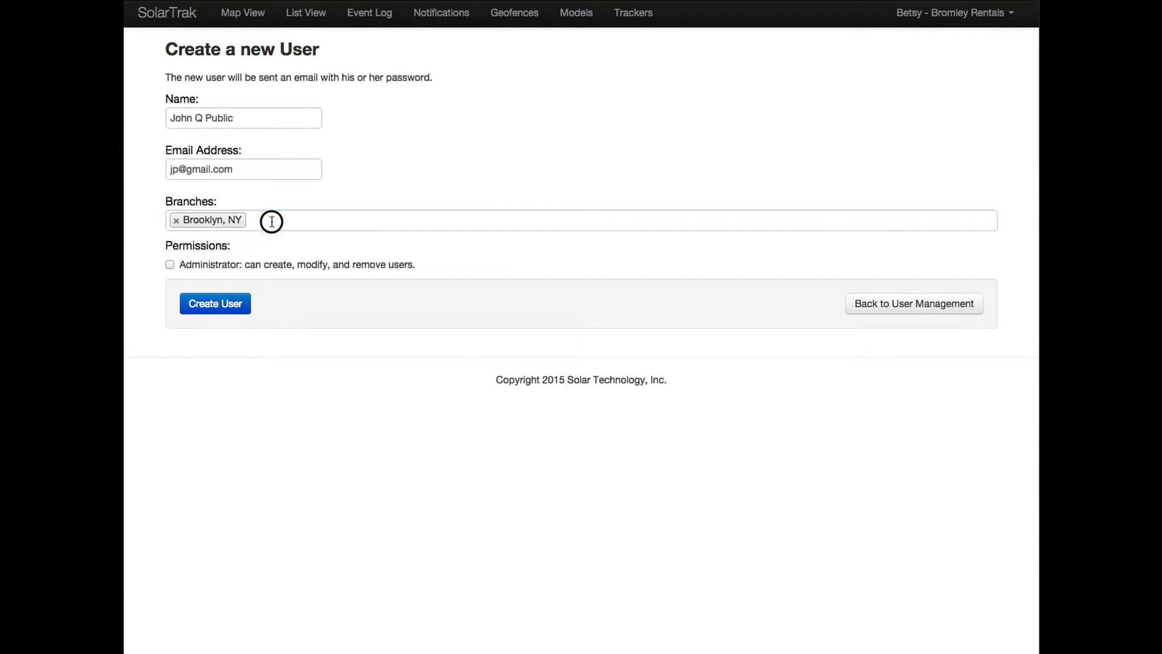
click(270, 219)
click(218, 280)
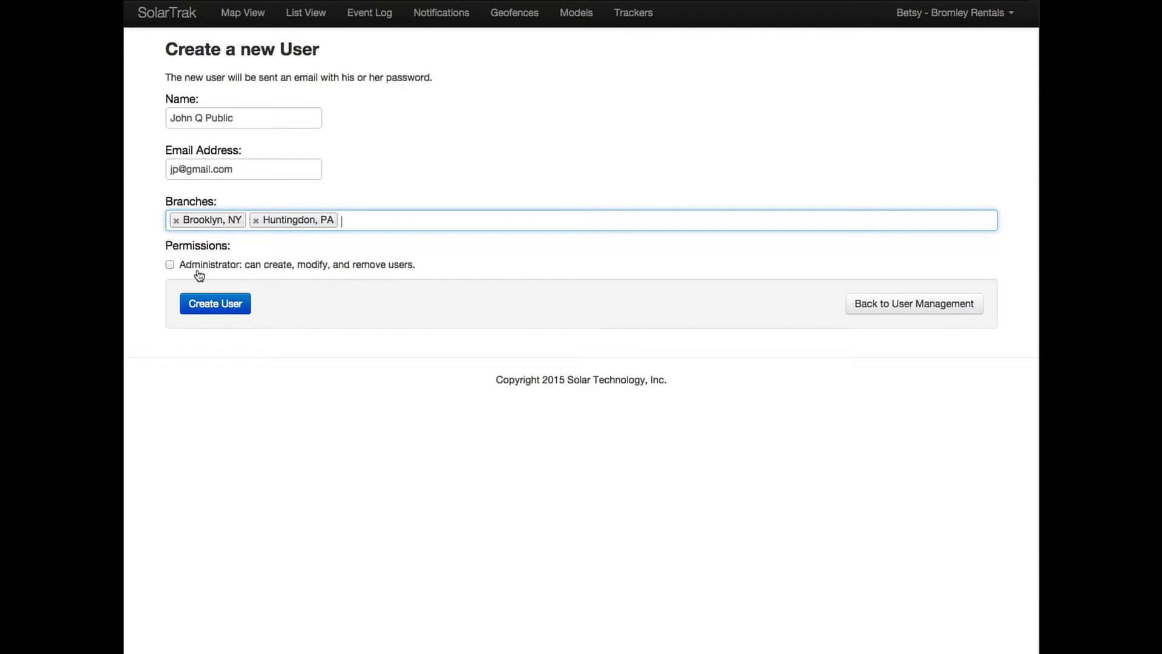
click(216, 302)
click(217, 305)
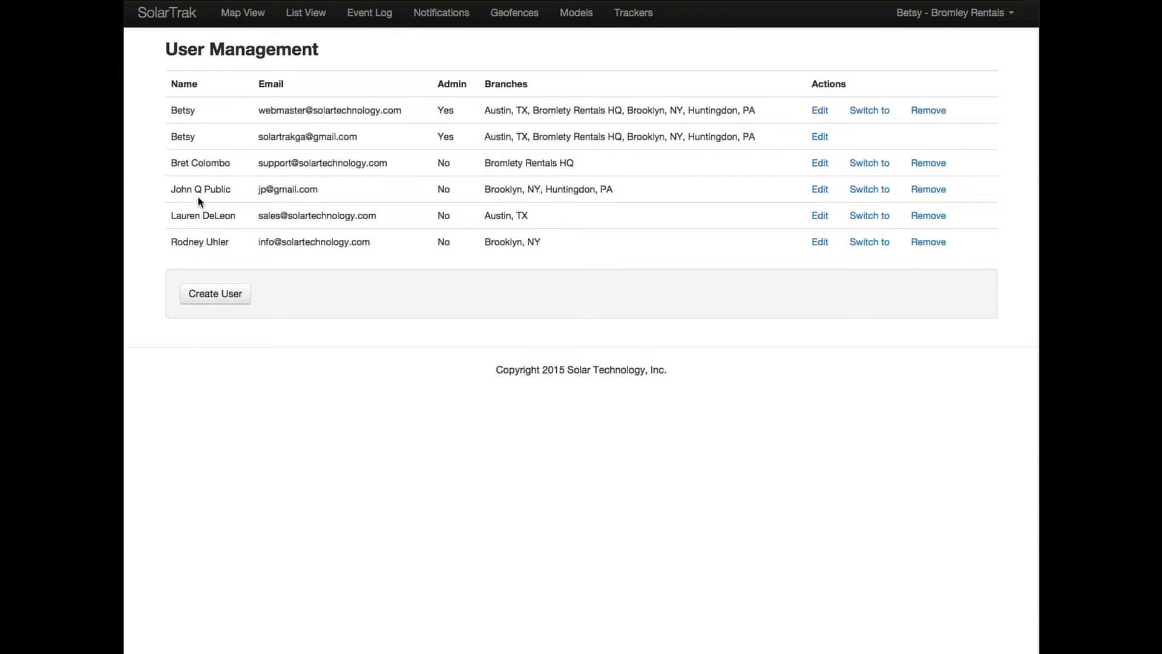
Review the four existing branches in Branch Management, then start a new branch
click(980, 17)
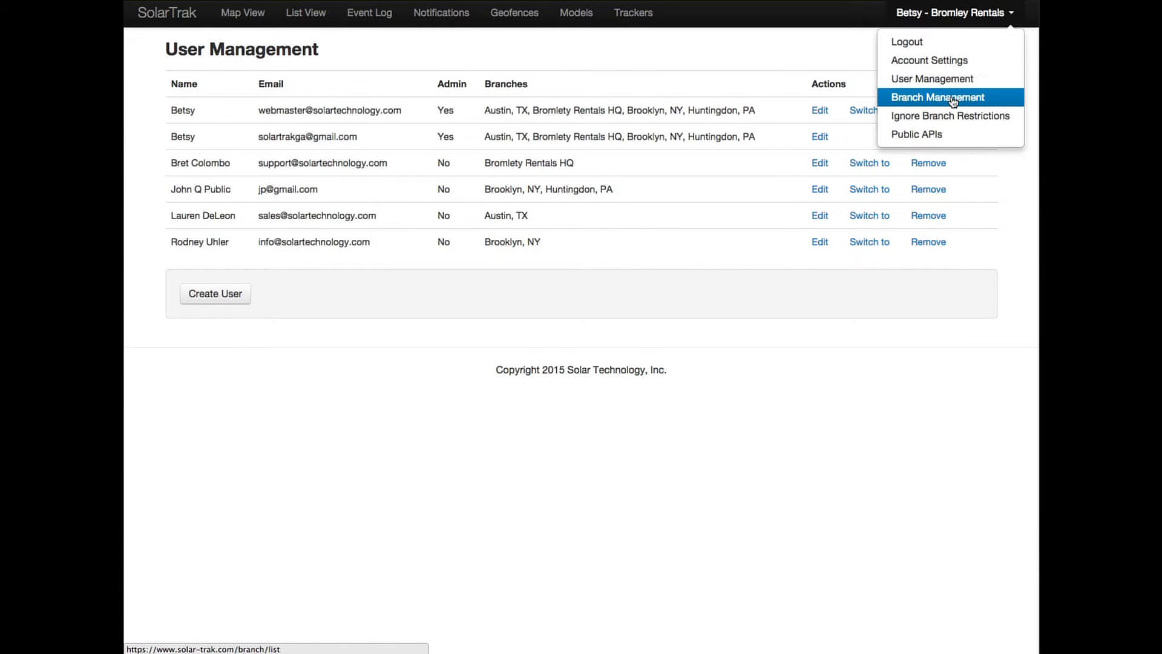
click(952, 97)
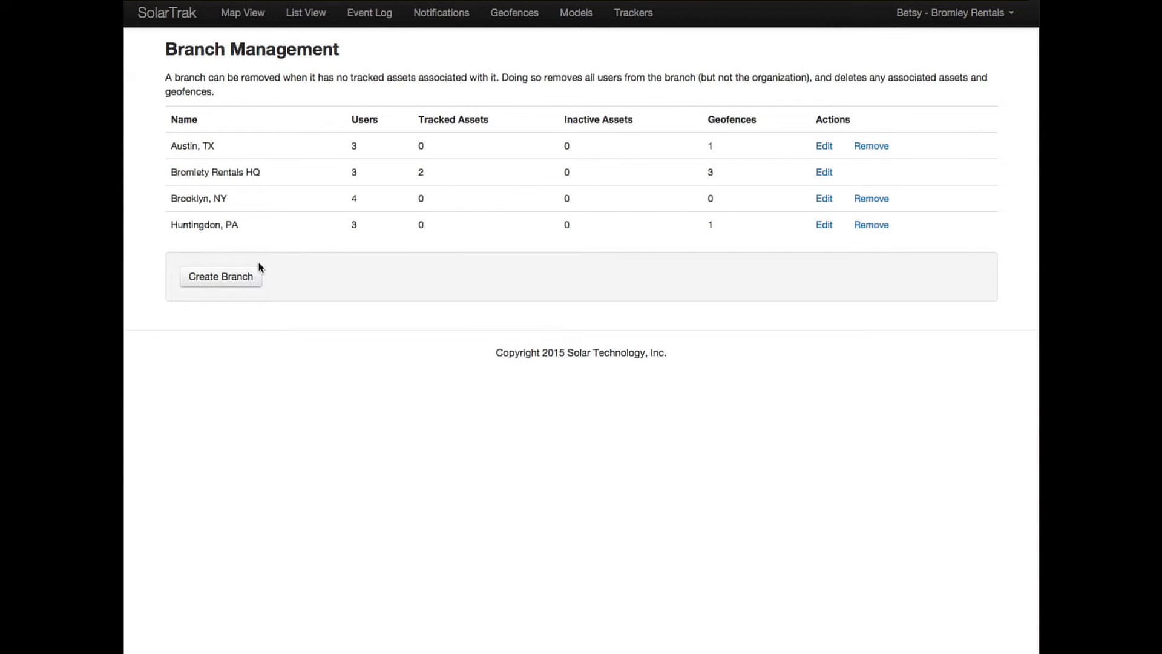
click(250, 277)
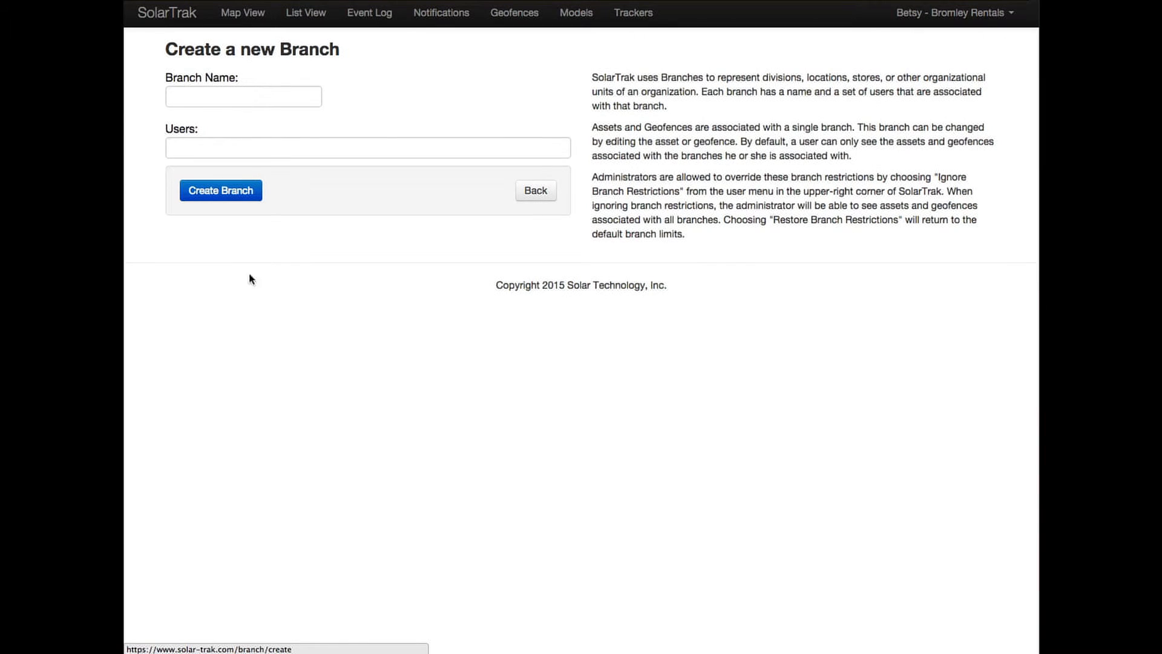
Create branch 'Macungie' with Bromlety Rentals HQ, the new user, and the Brooklyn-only user
click(225, 96)
text(Ma)
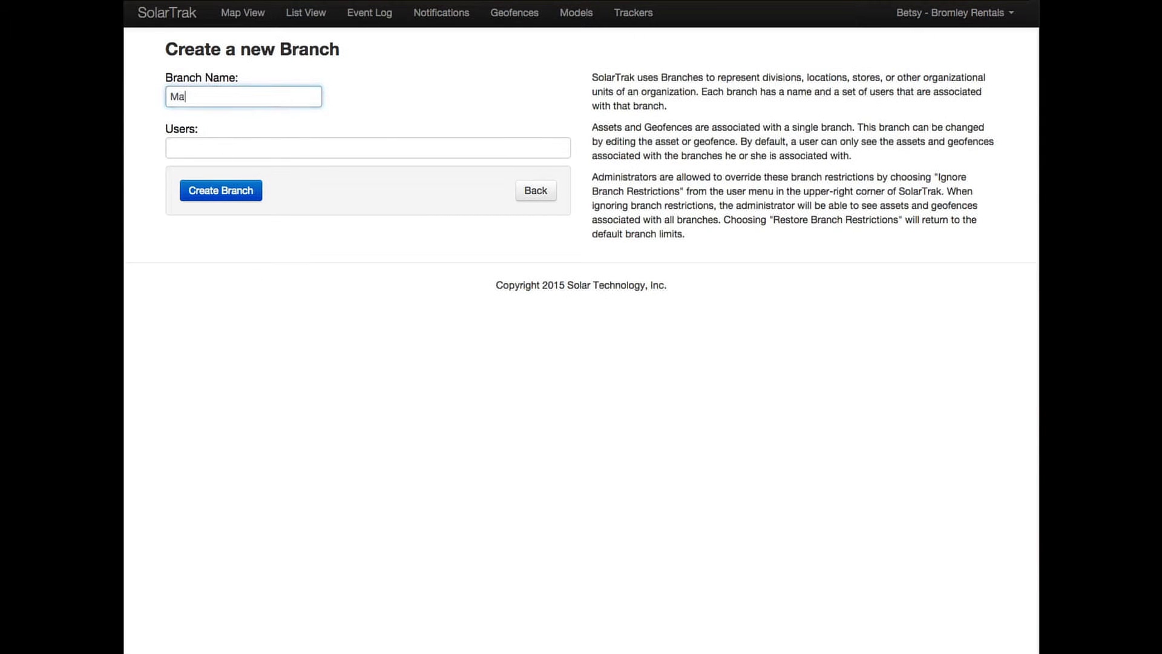
text(cungie)
click(223, 147)
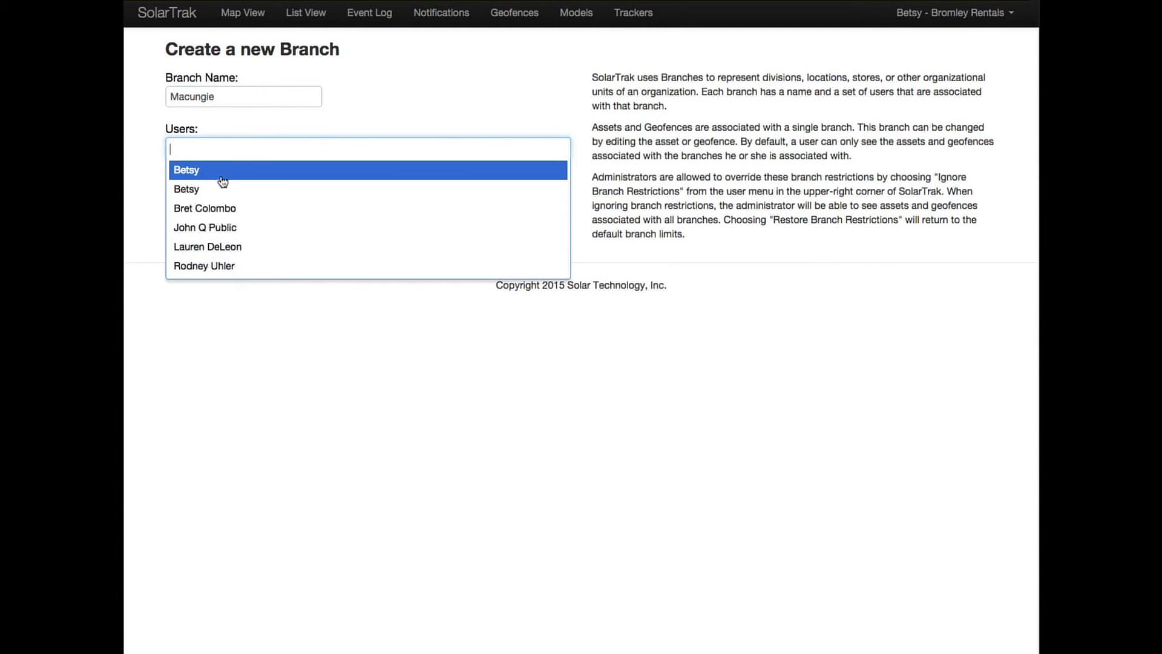
click(223, 208)
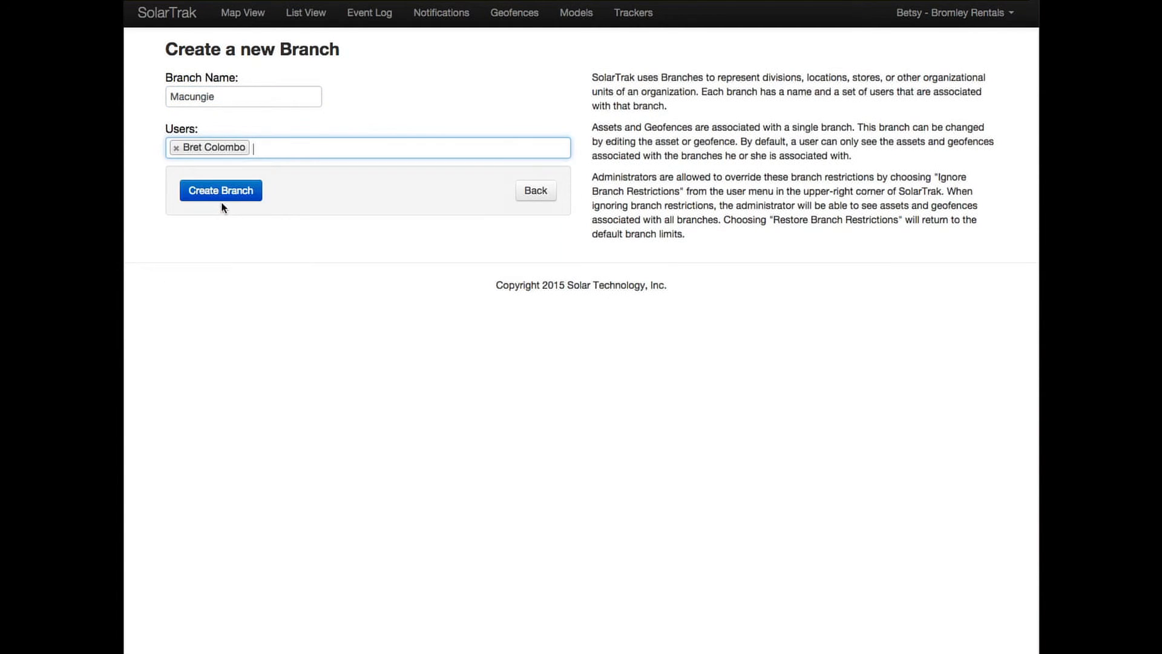
click(288, 145)
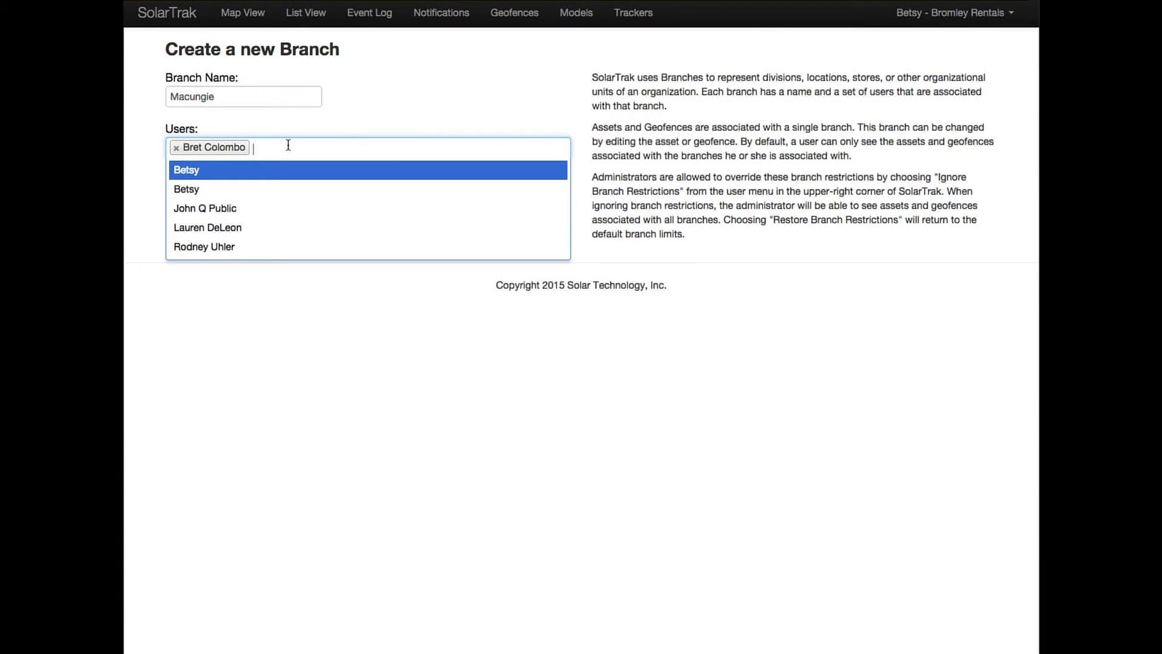
click(255, 207)
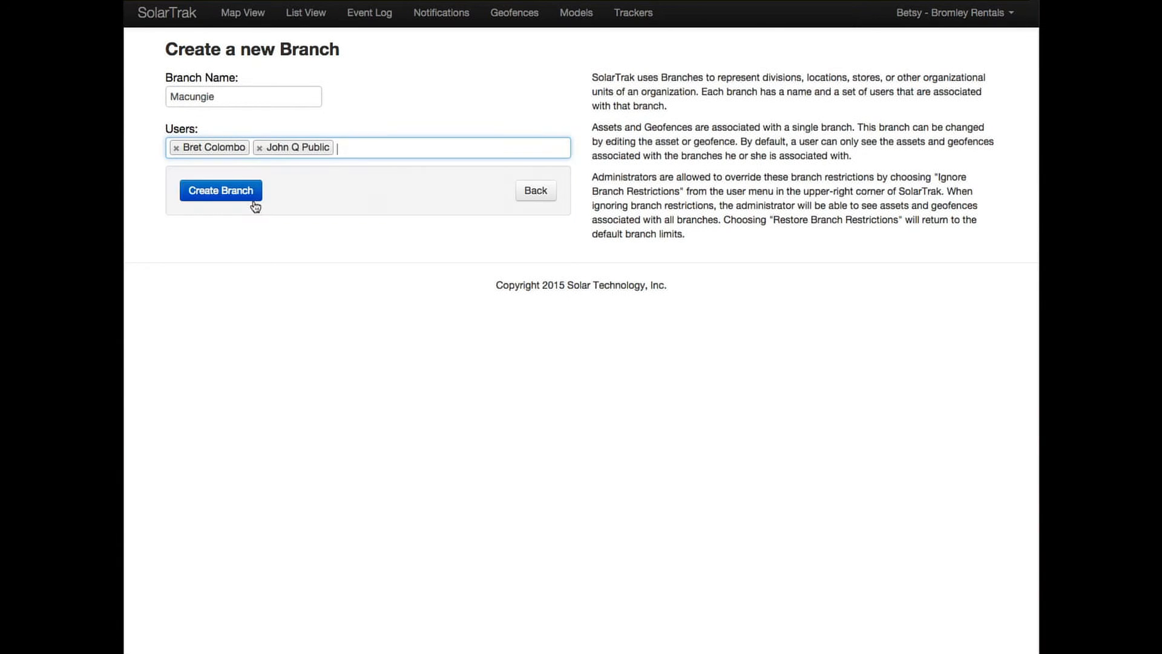
click(369, 145)
click(290, 229)
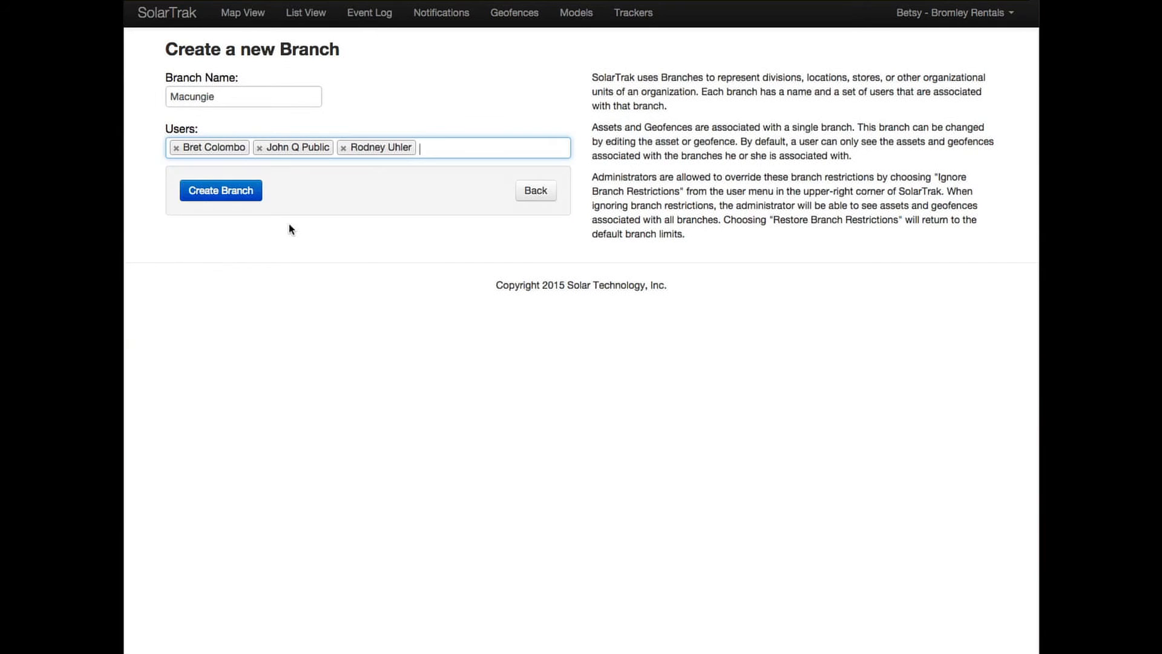
click(257, 202)
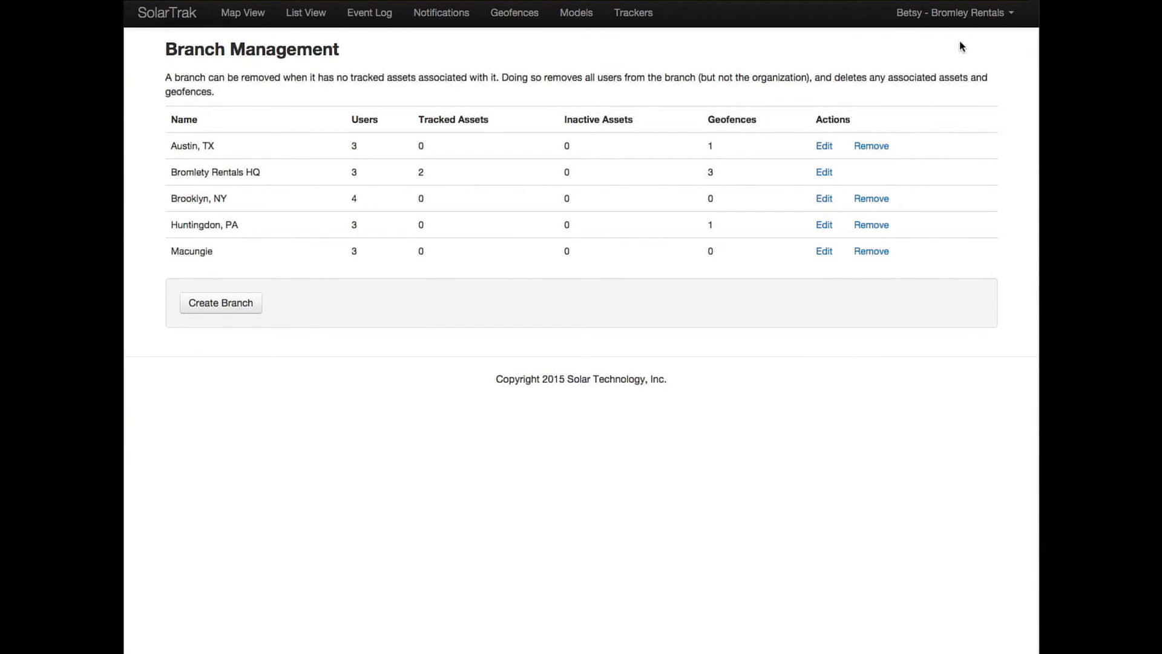
click(969, 20)
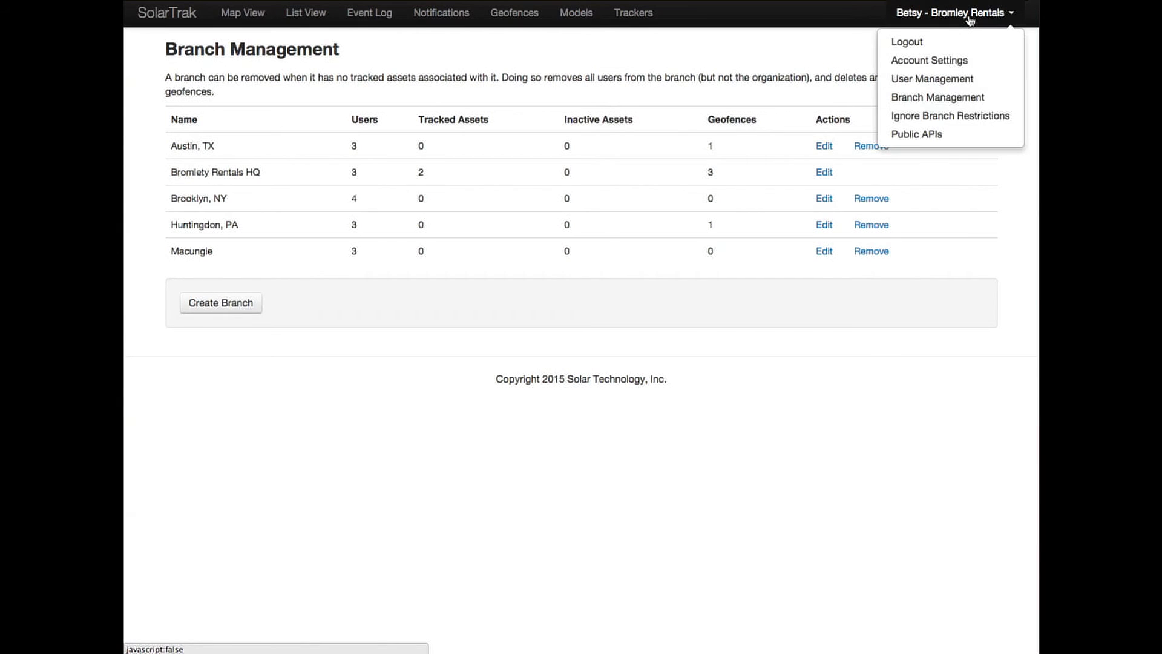
Turn on Ignore Branch Restrictions so the admin sees every branch's data
click(960, 117)
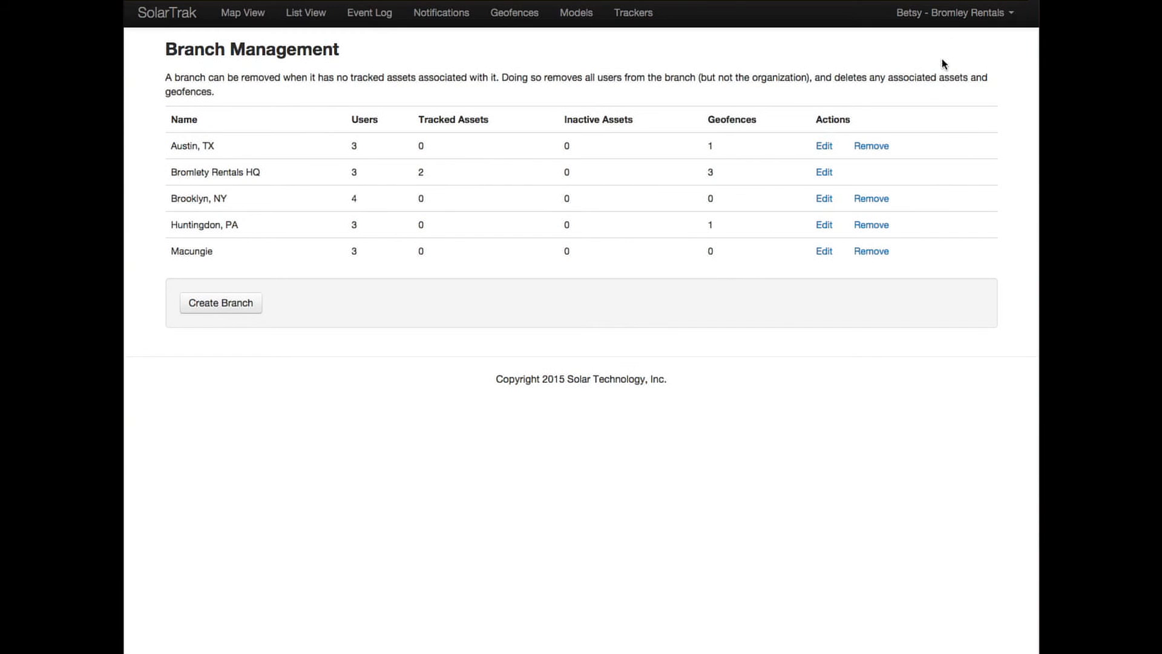
click(960, 18)
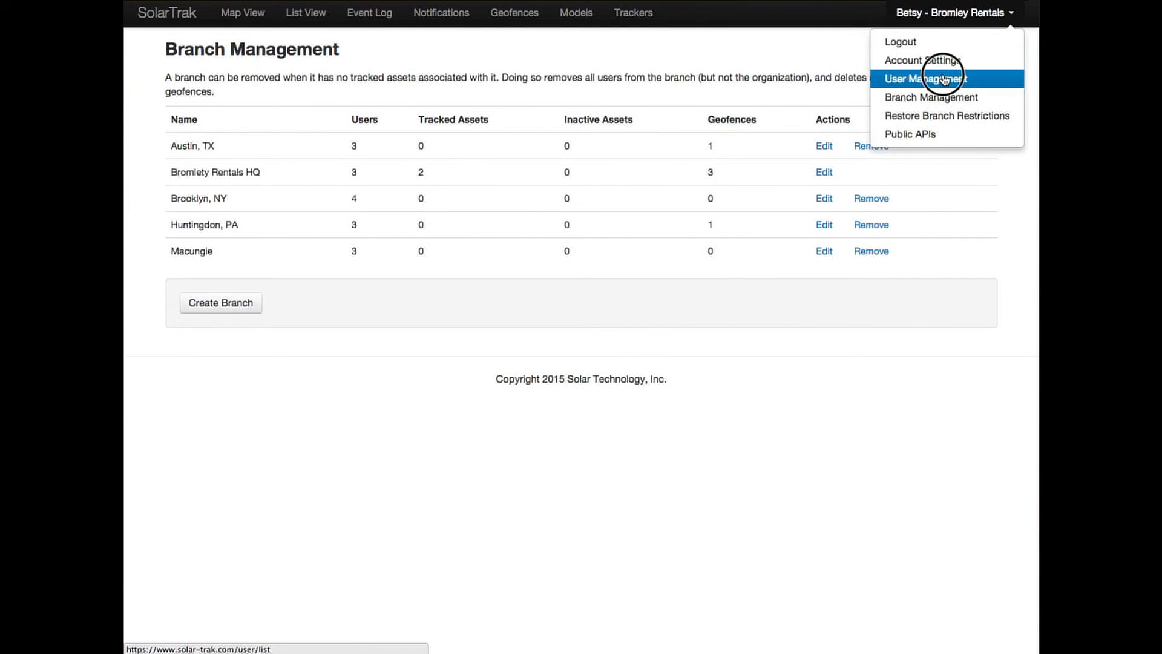
Check the user list for Macungie members, then restore branch restrictions
click(946, 78)
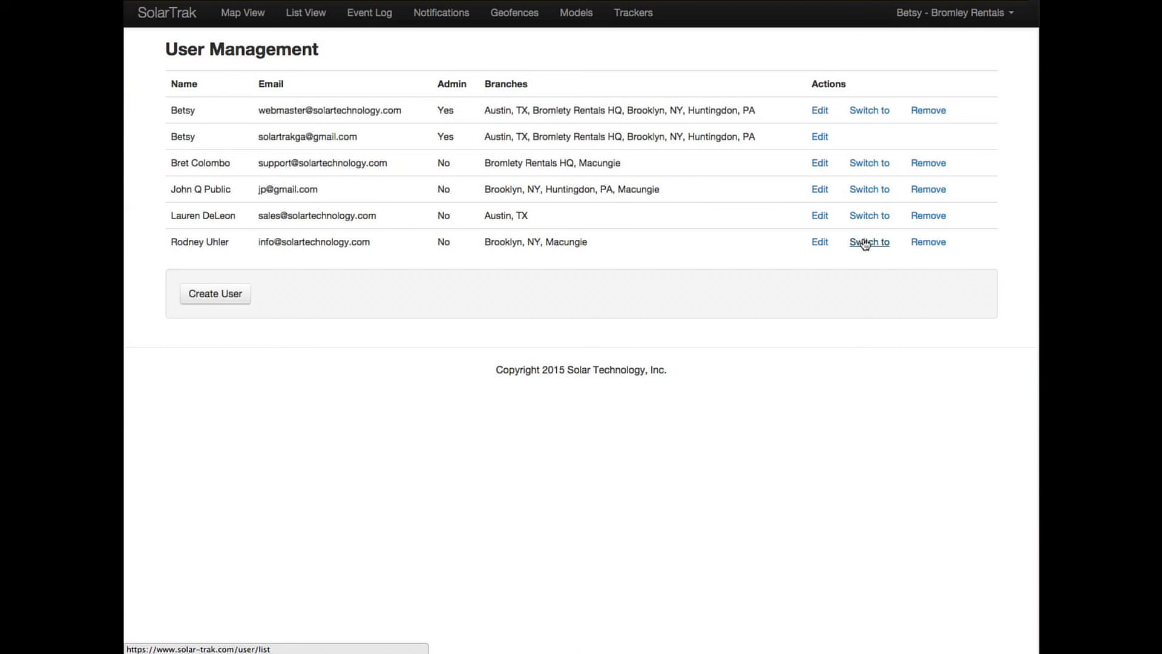
click(1000, 15)
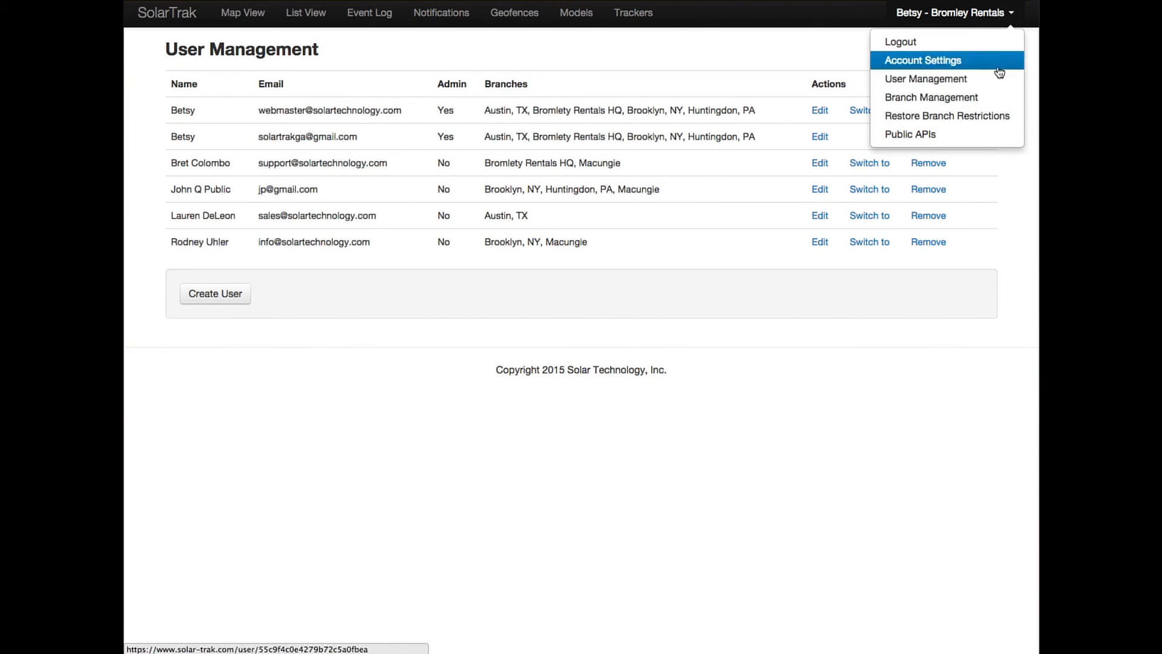
click(998, 117)
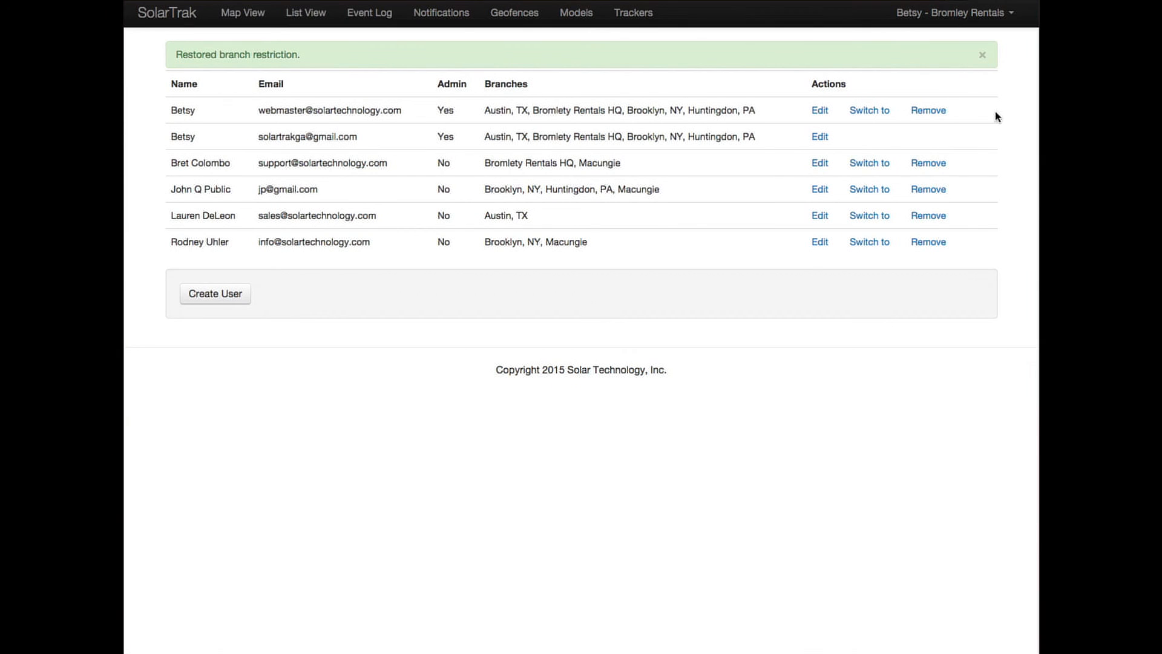